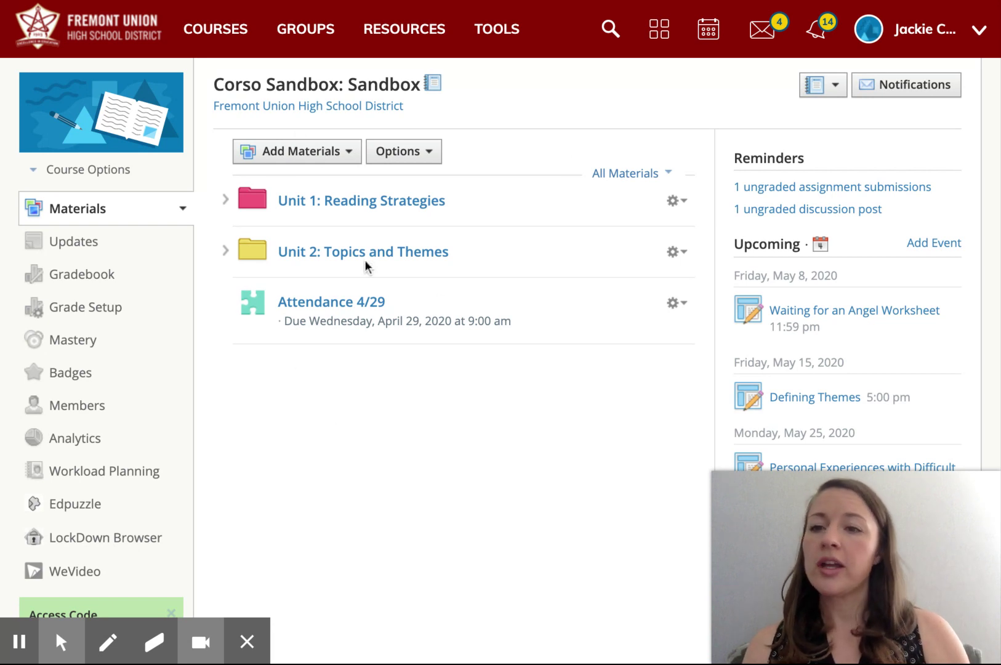
# Try making all course folders sequential with Unit 1 and Unit 2 both set to Complete, and remove both rules
pyautogui.click(431, 152)
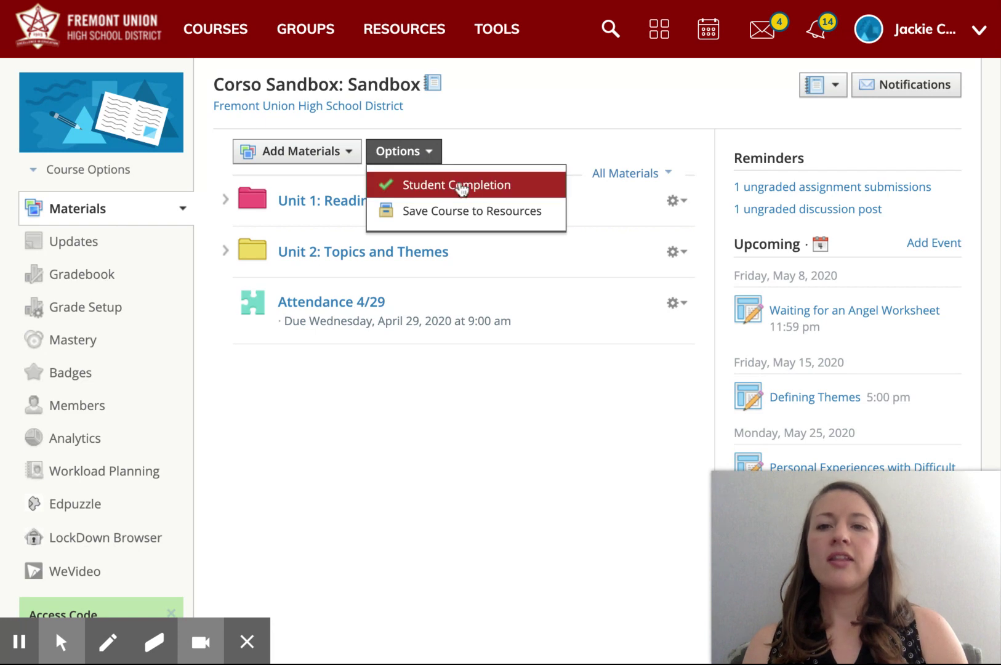
pyautogui.click(543, 192)
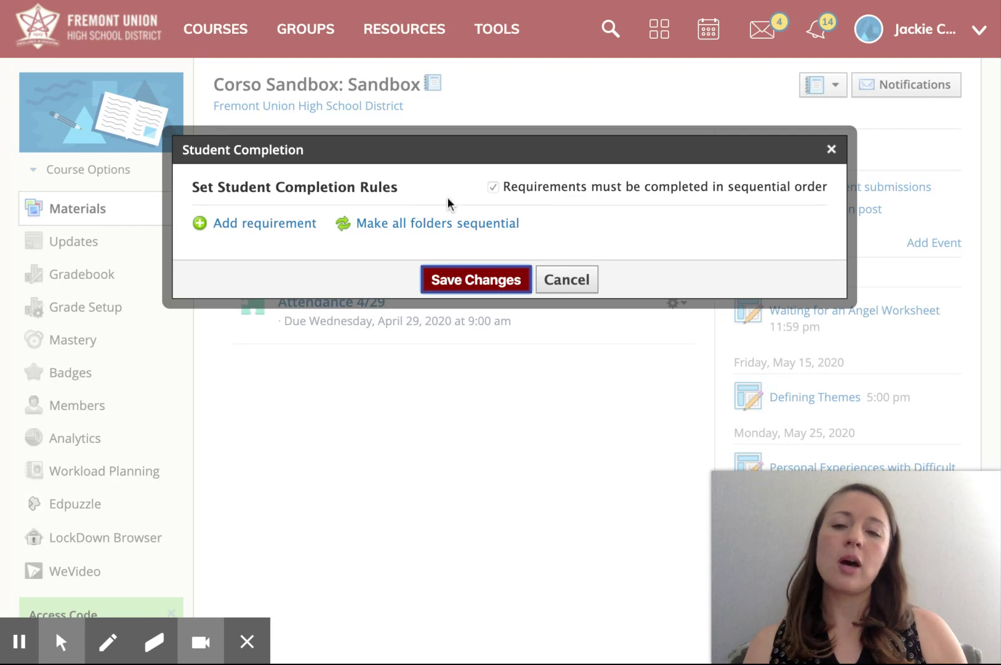
pyautogui.click(503, 225)
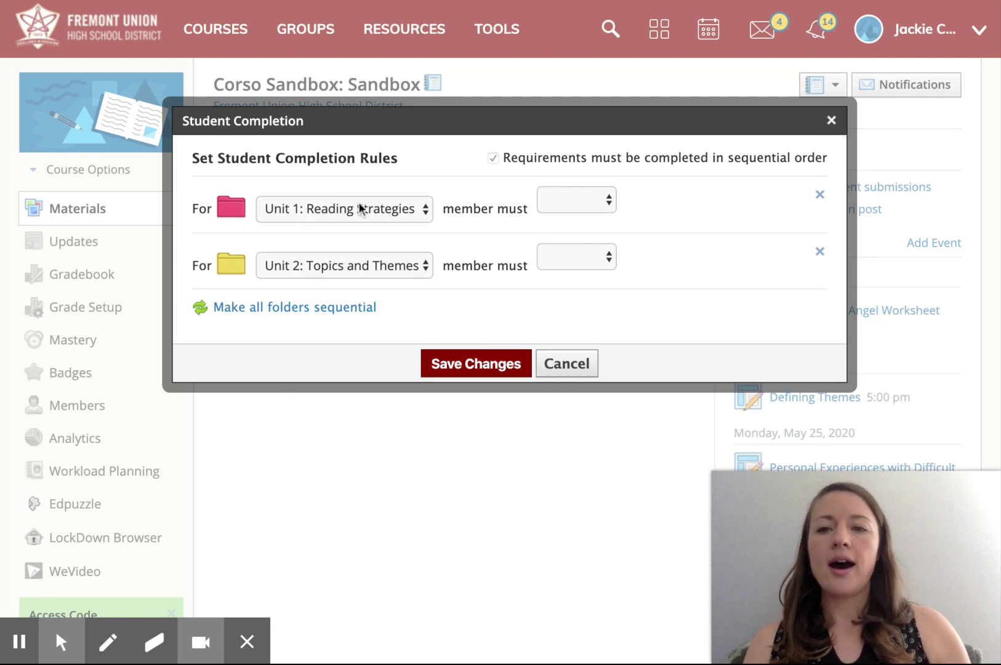
pyautogui.click(583, 211)
pyautogui.click(583, 277)
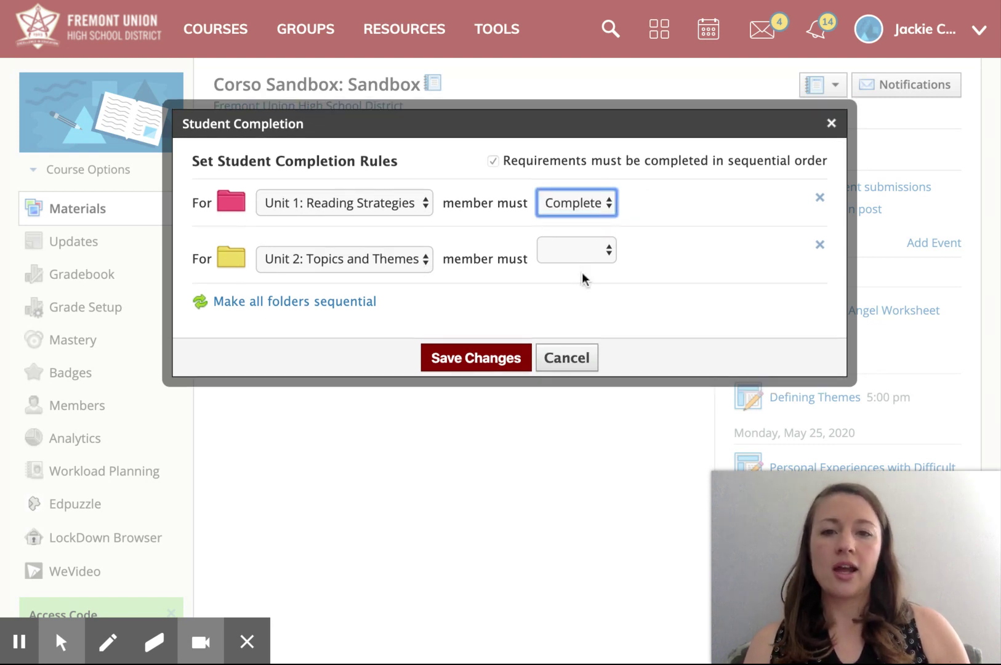
pyautogui.click(578, 257)
pyautogui.click(582, 277)
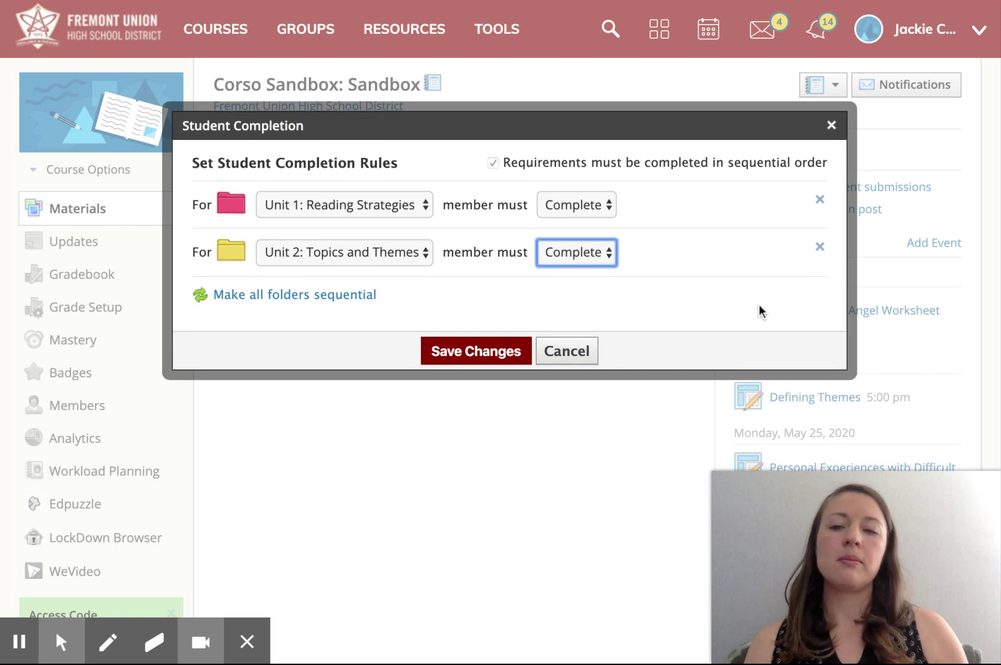
pyautogui.click(819, 200)
pyautogui.click(821, 212)
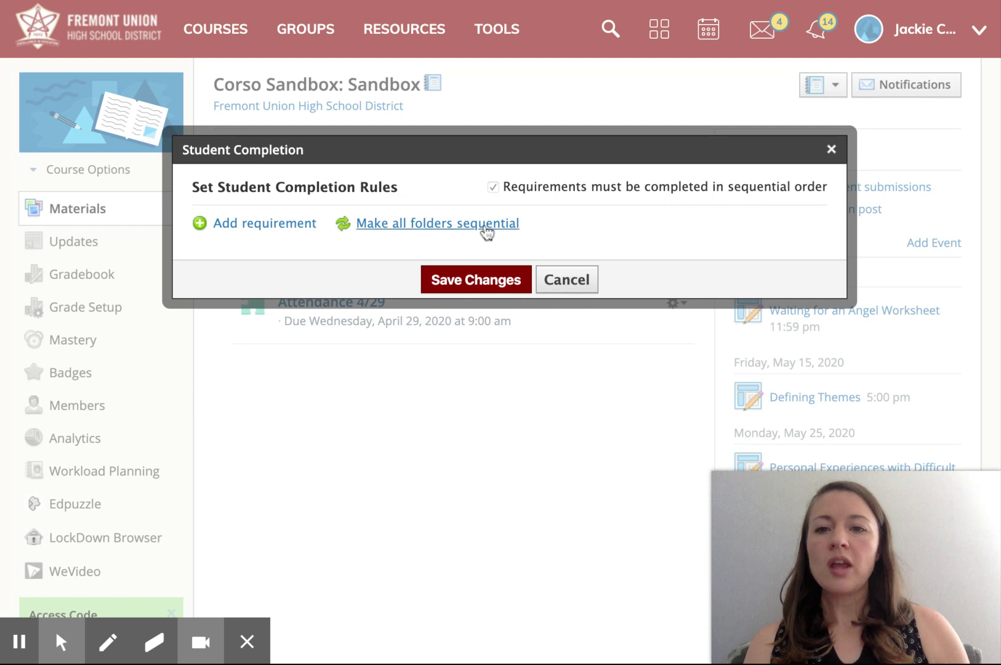
# Try a single course completion requirement for the Unit 1: Reading Strategies folder set to Complete, and discard it
pyautogui.click(239, 226)
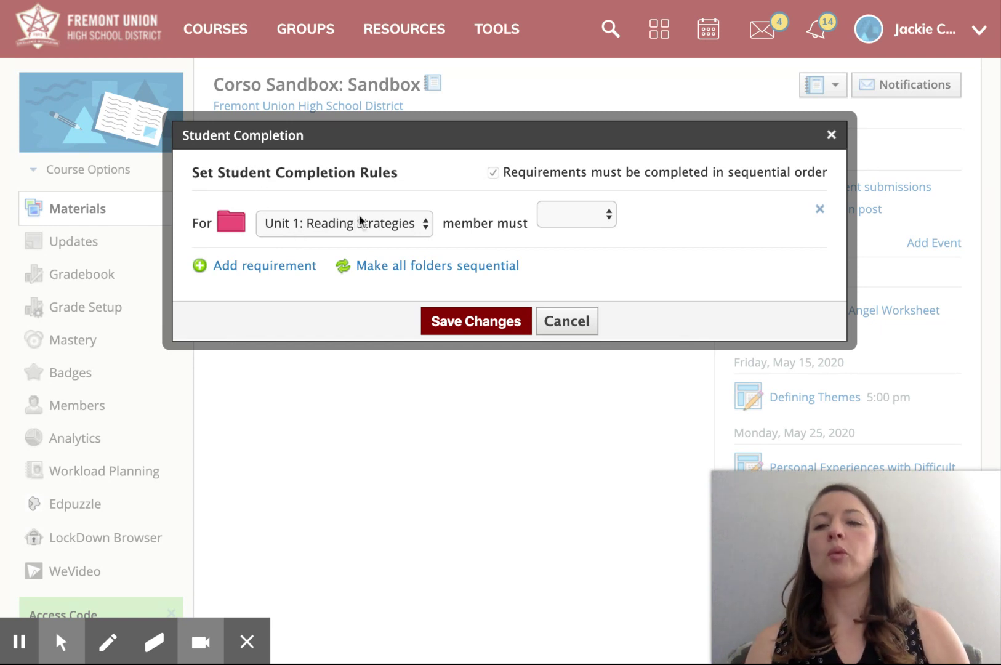
pyautogui.click(331, 222)
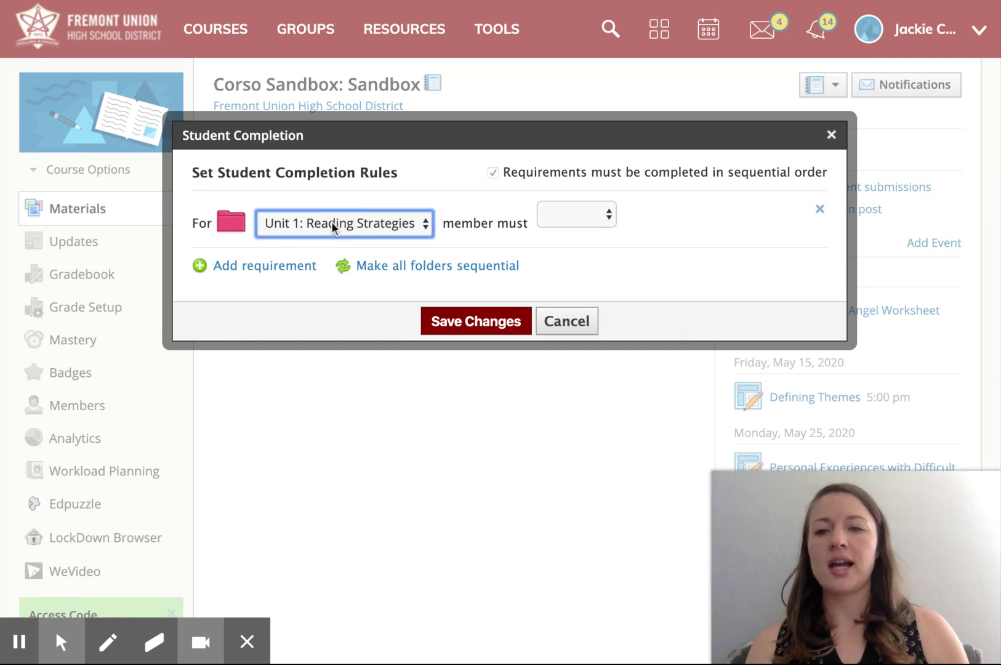
pyautogui.click(555, 225)
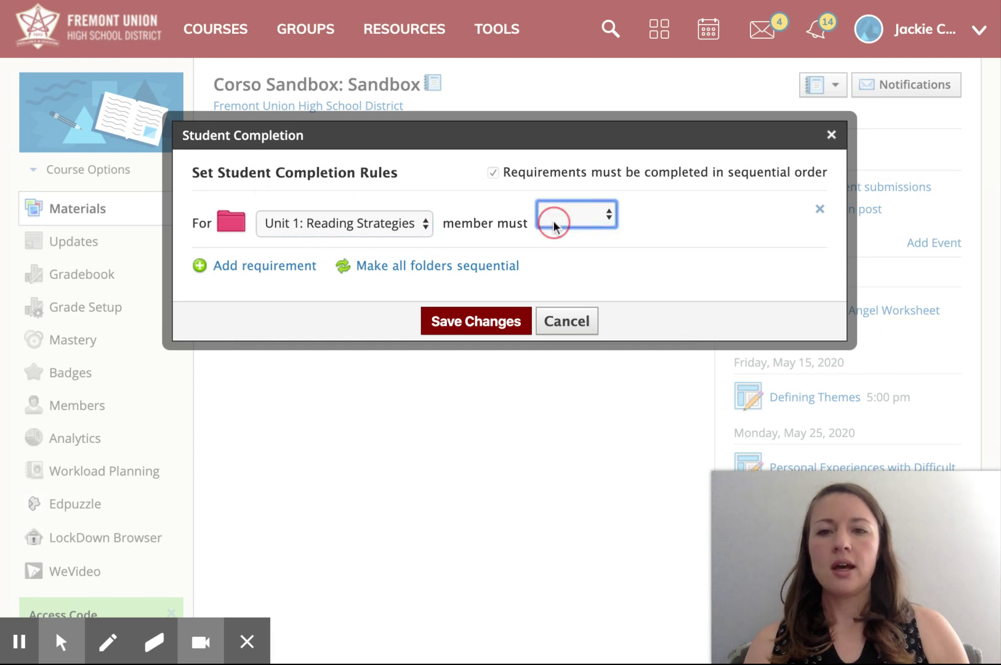
pyautogui.click(555, 226)
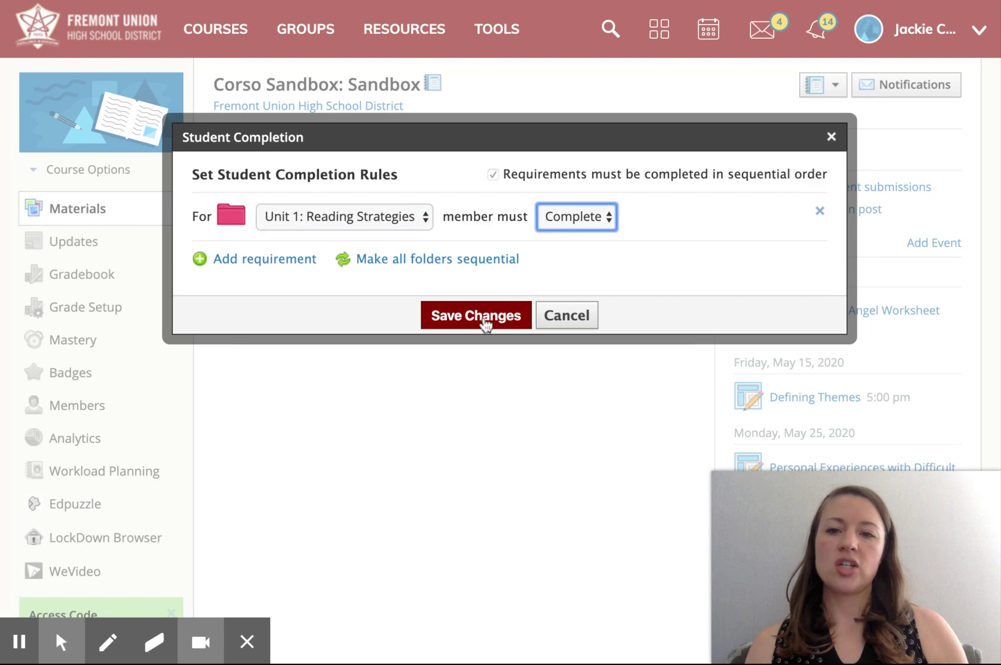
pyautogui.click(561, 315)
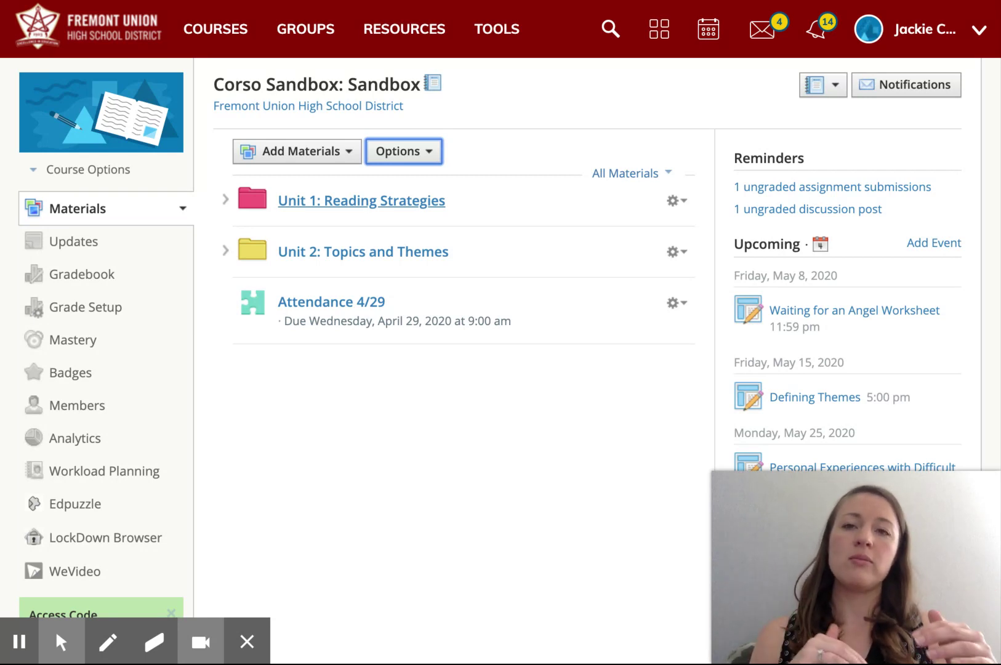
# Open the Unit 1: Reading Strategies folder and view its individual assignment options without assigning anyone
pyautogui.click(368, 203)
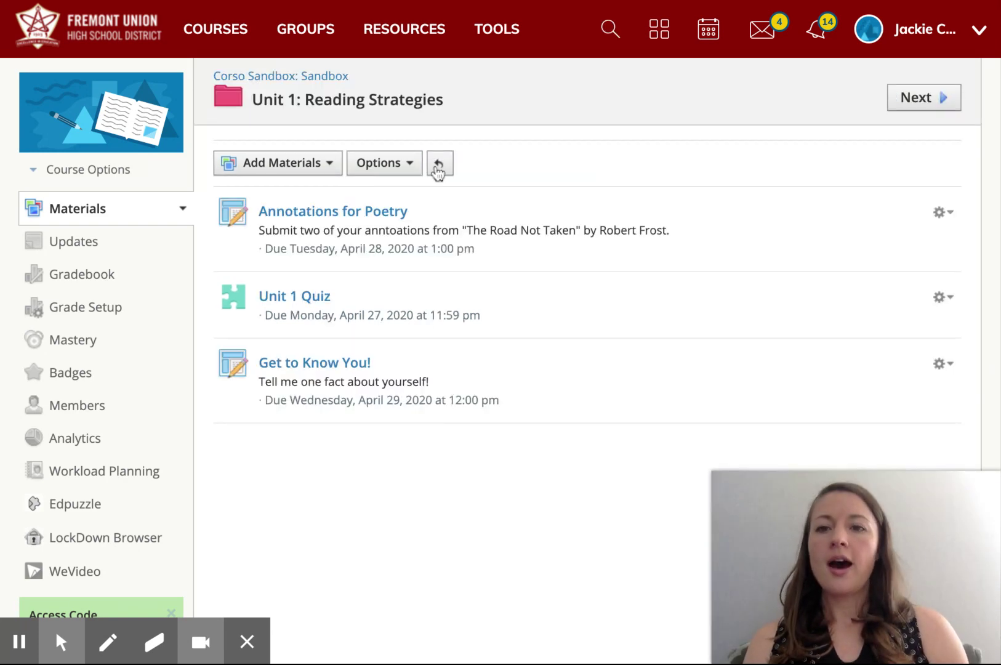
pyautogui.click(400, 163)
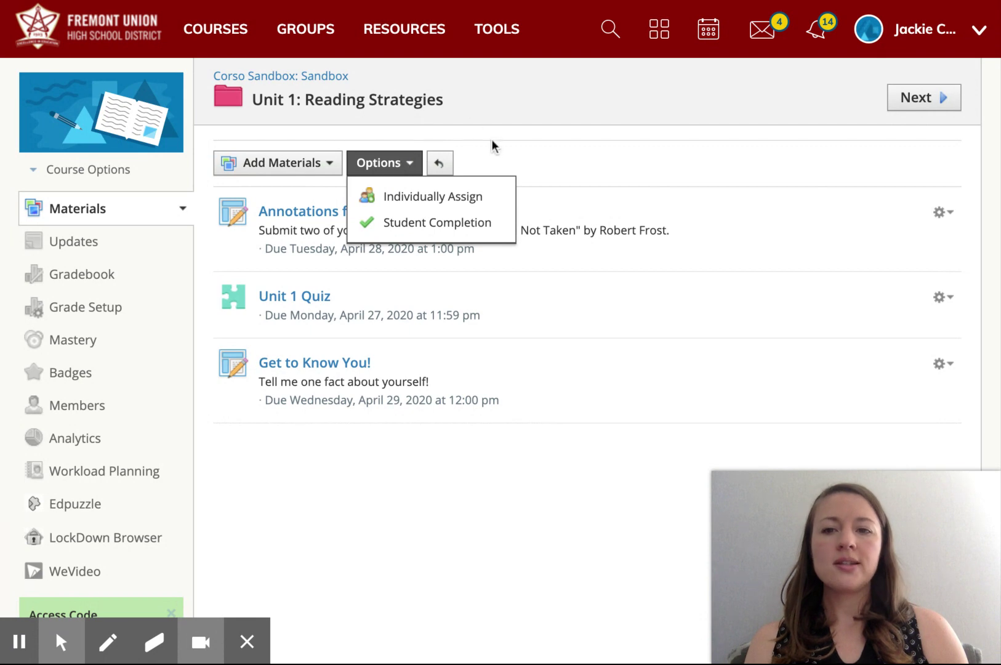
pyautogui.click(441, 198)
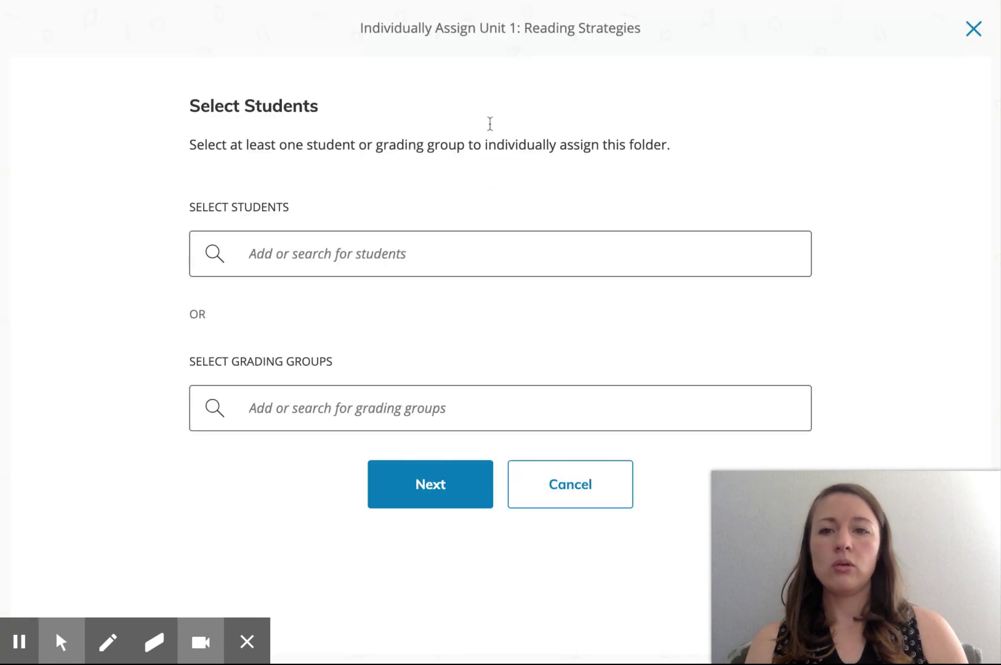
pyautogui.click(973, 29)
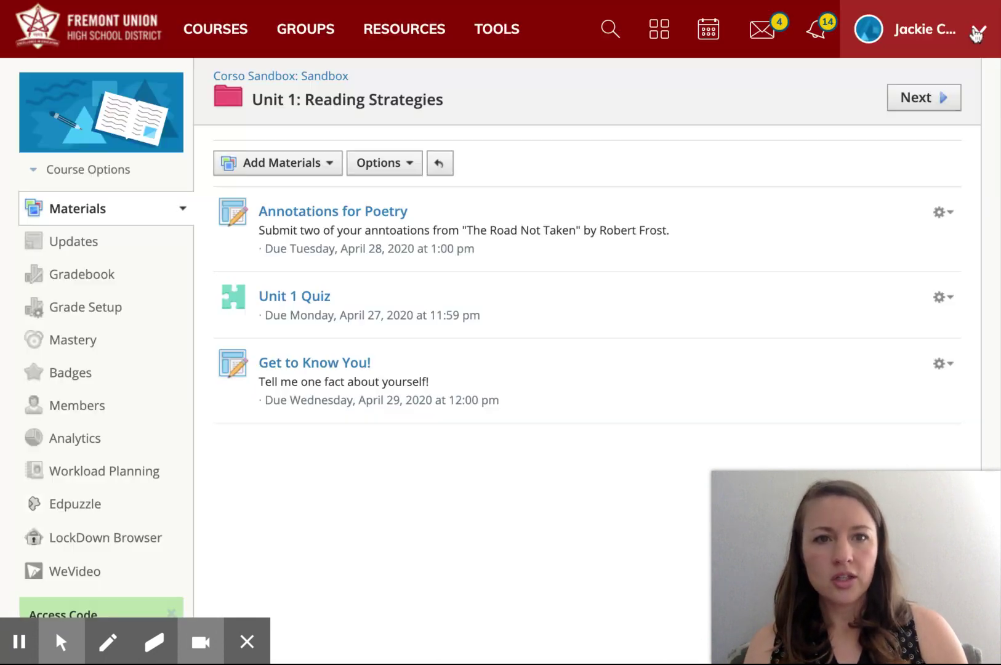
# Open the Unit 1 folder's student completion rules and turn the sequential order requirement on and back off
pyautogui.click(413, 172)
pyautogui.click(418, 224)
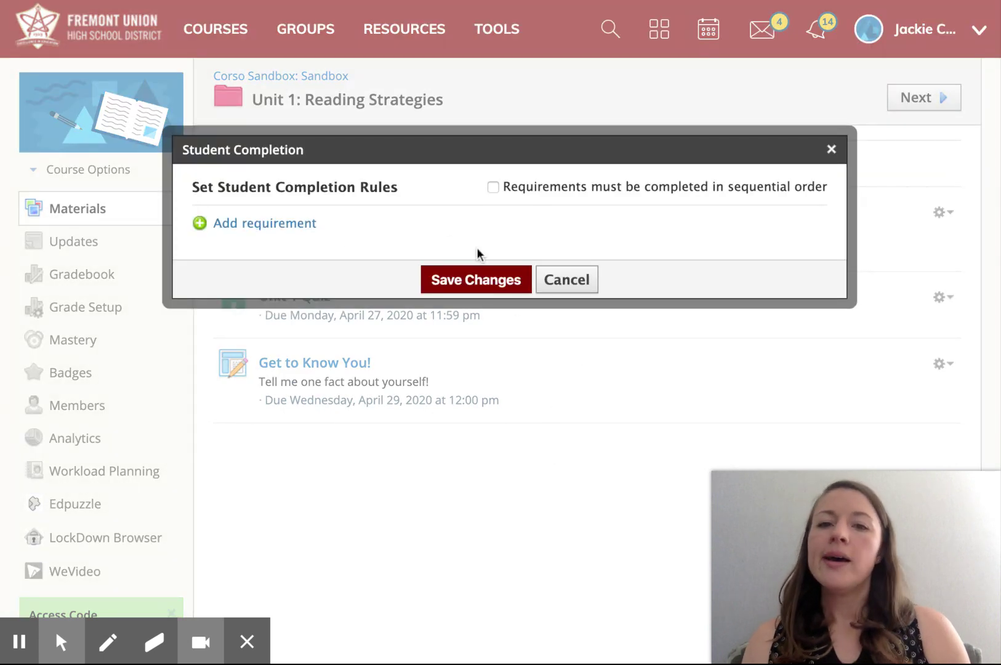
pyautogui.click(493, 188)
pyautogui.click(494, 188)
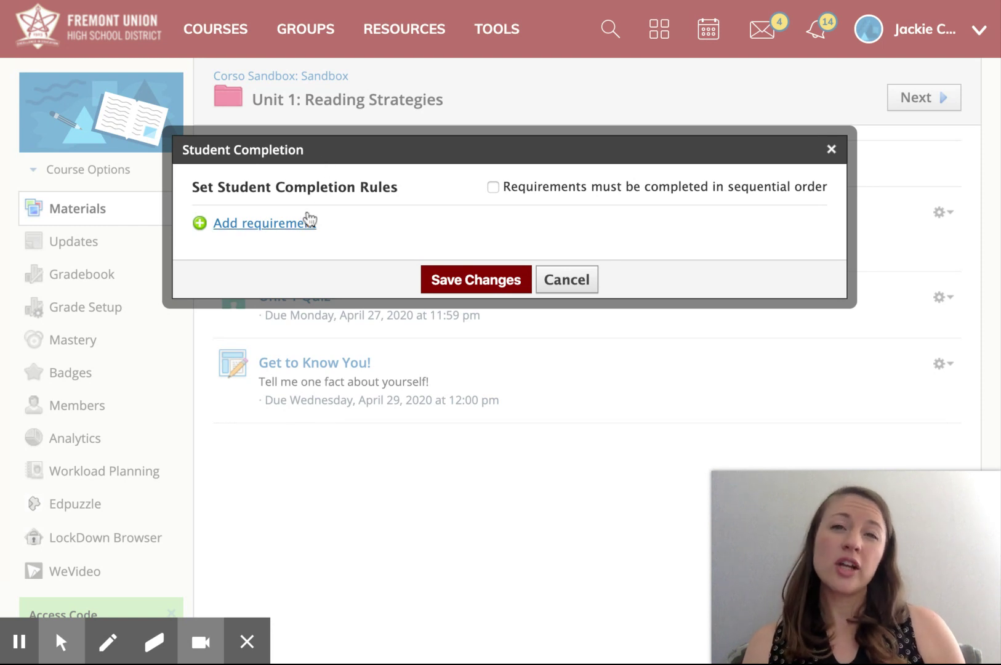
# Add a completion requirement that members must score at least 20 on Annotations for Poetry
pyautogui.click(276, 225)
pyautogui.click(348, 254)
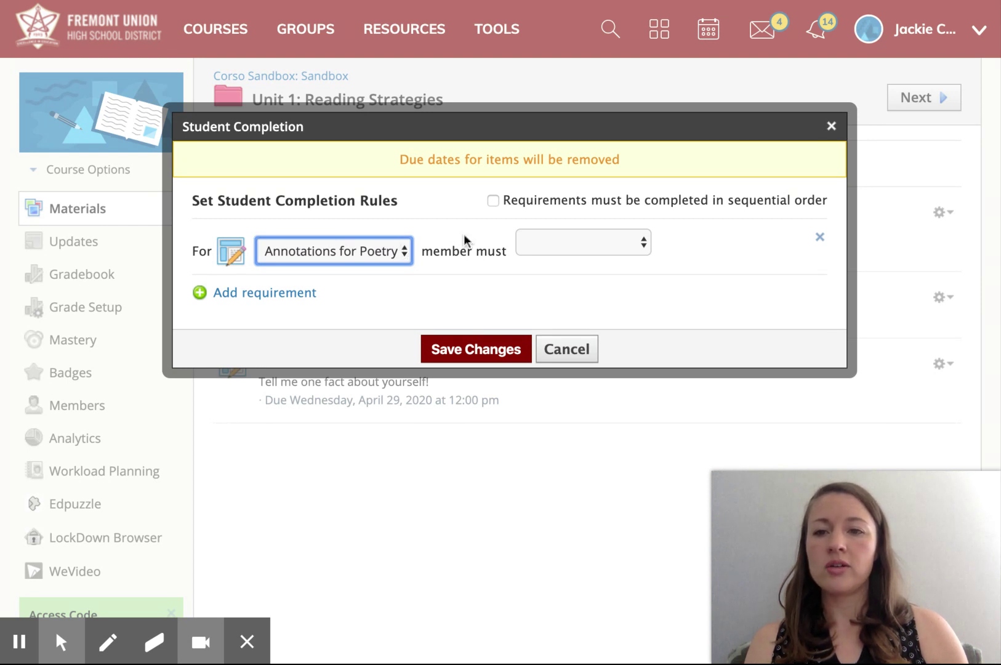
pyautogui.click(567, 243)
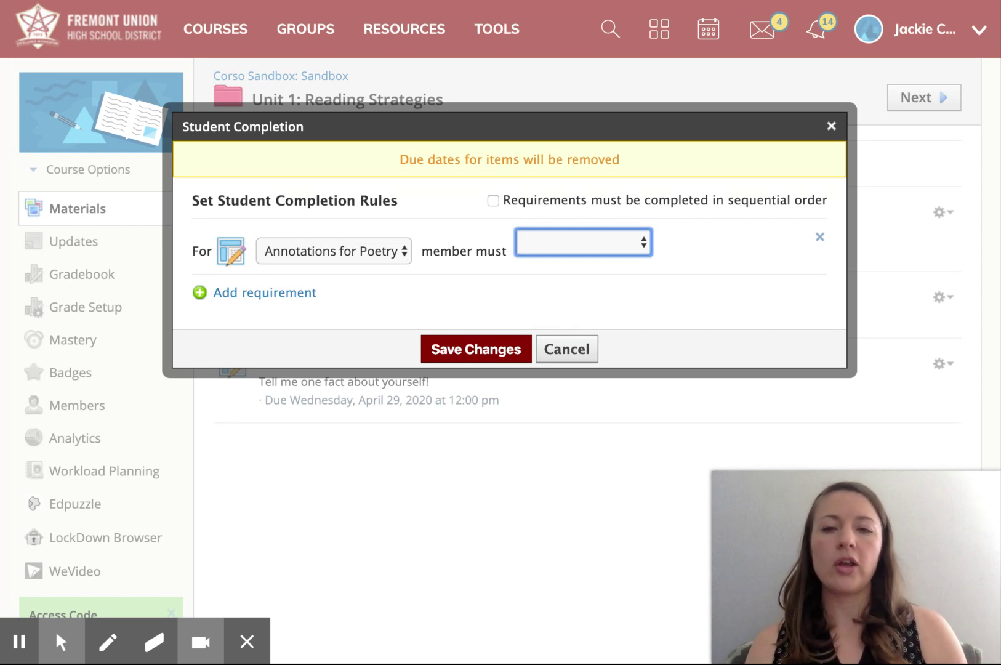
pyautogui.click(653, 262)
pyautogui.click(681, 244)
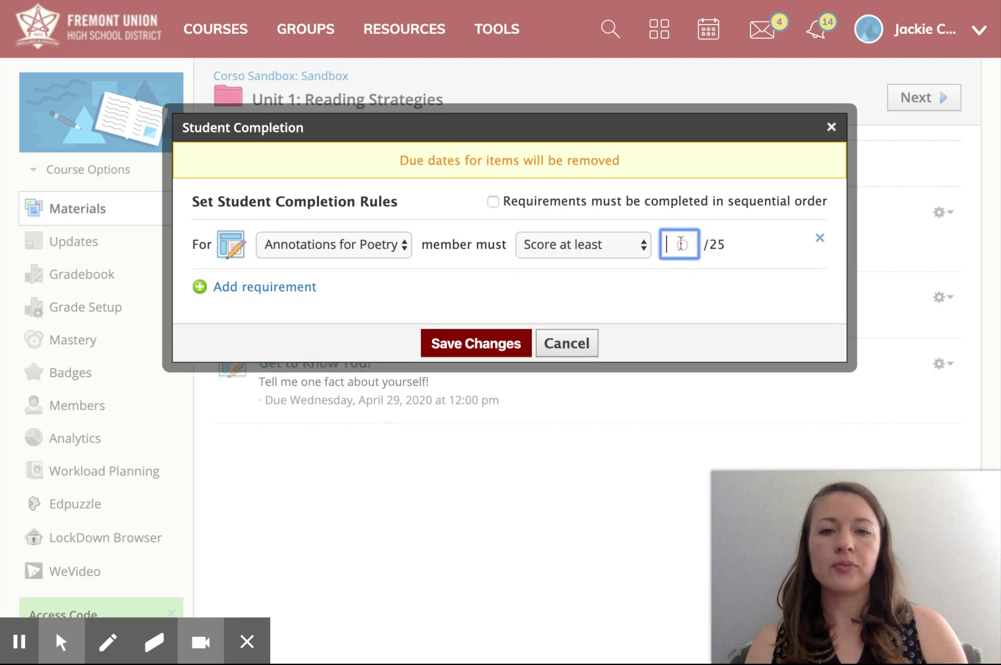
pyautogui.write('20')
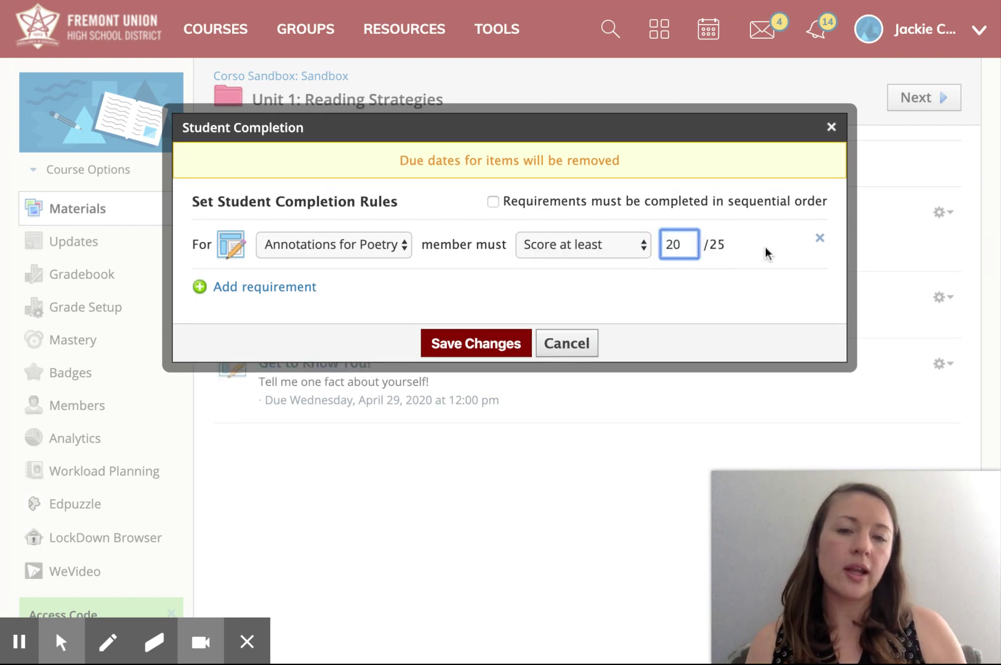
# Add a second completion requirement that members must make a submission for the Unit 1 Quiz
pyautogui.click(279, 289)
pyautogui.click(376, 289)
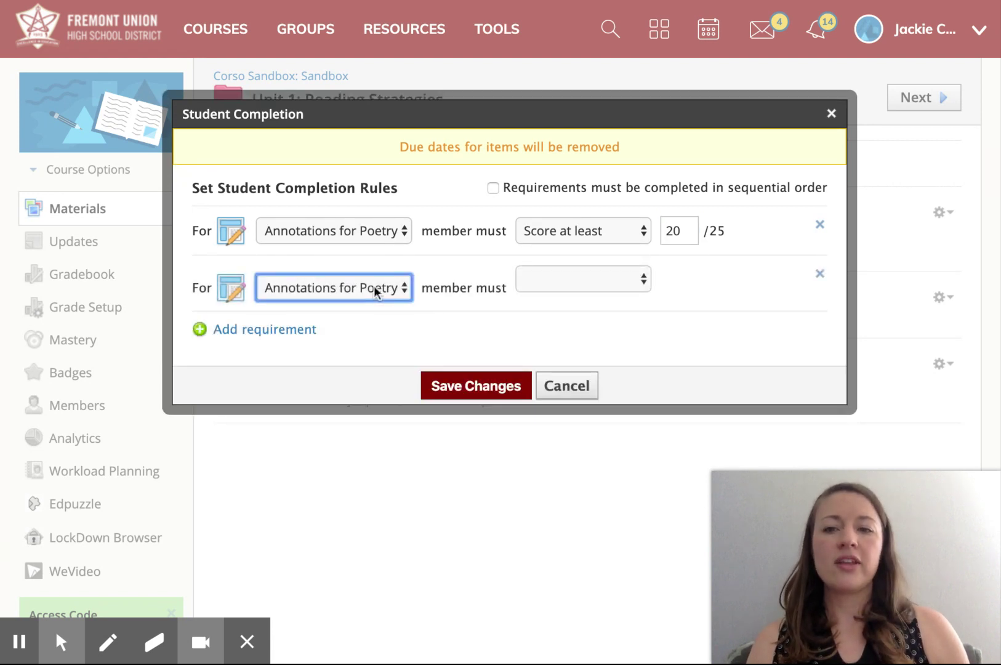
pyautogui.click(374, 288)
pyautogui.click(578, 280)
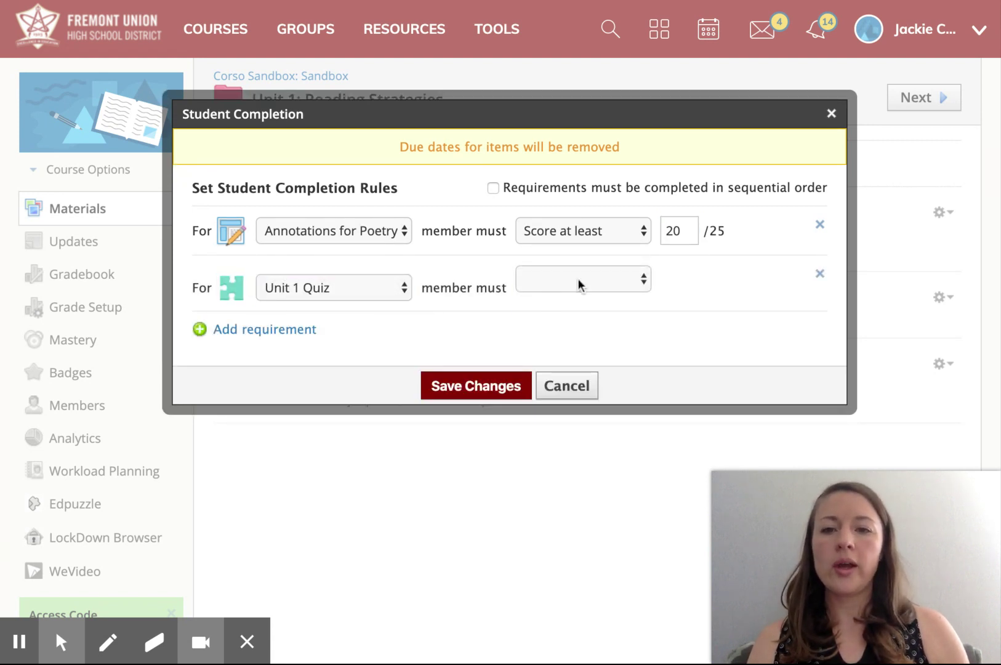
pyautogui.click(588, 279)
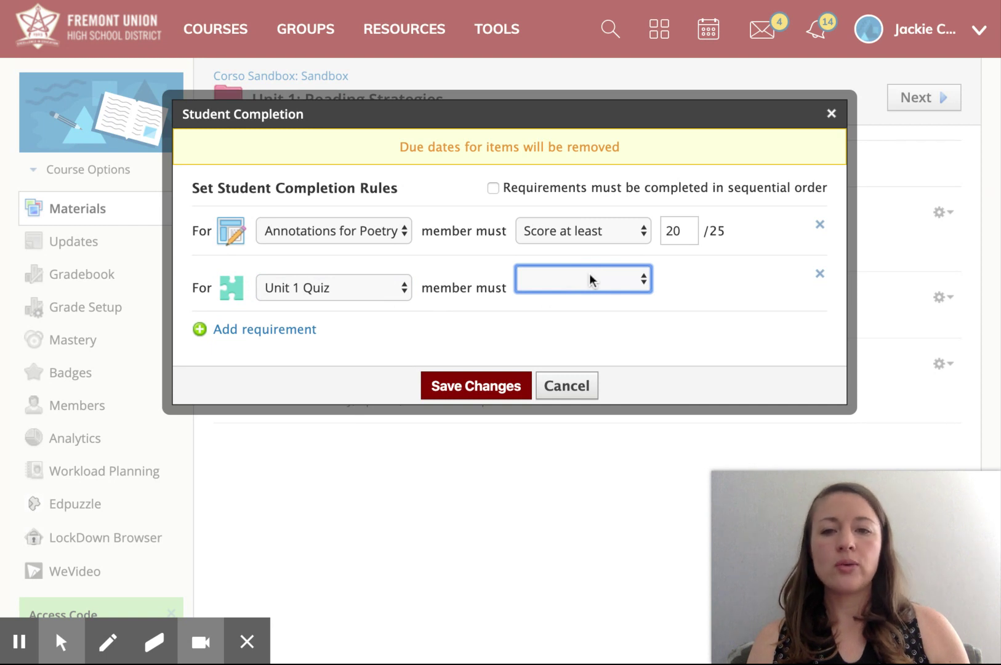
pyautogui.click(586, 295)
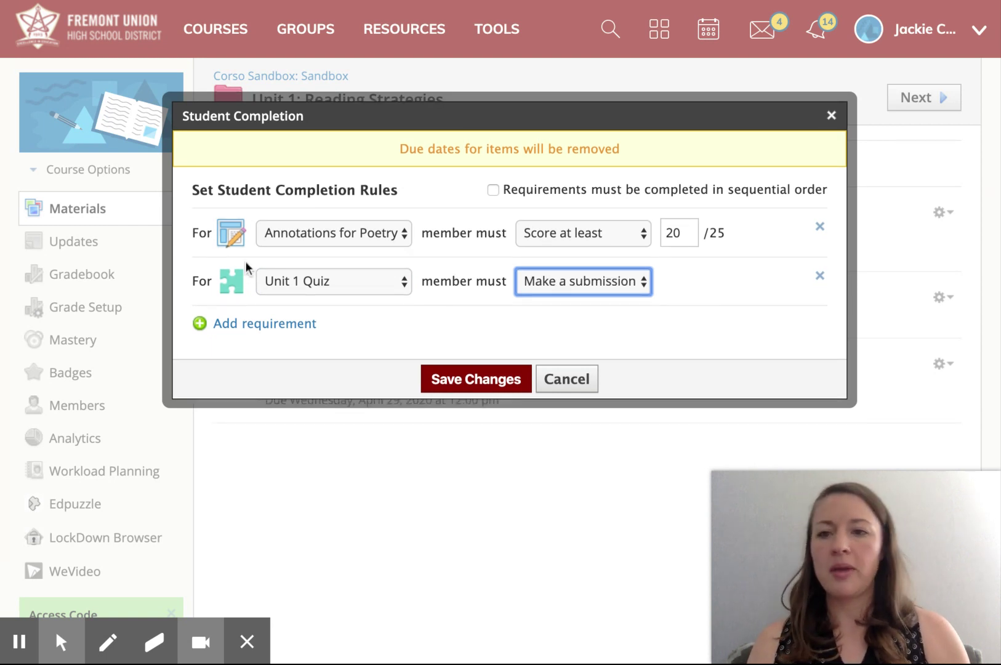
# Add a third requirement that members must view the Get to Know You! item, and save the completion rules
pyautogui.click(264, 324)
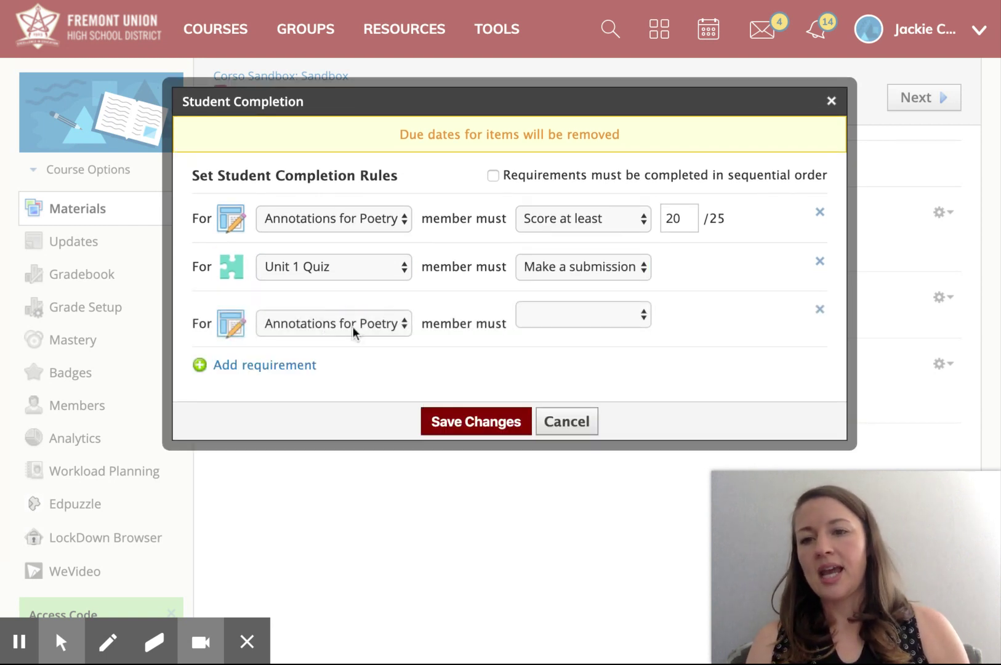
pyautogui.click(355, 333)
pyautogui.click(355, 333)
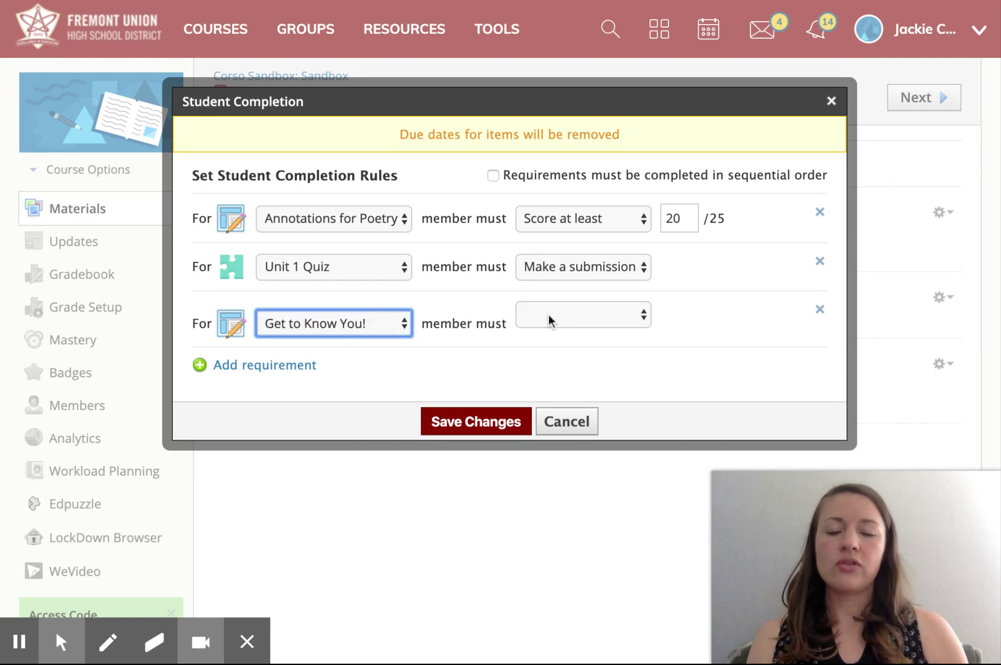
pyautogui.click(613, 316)
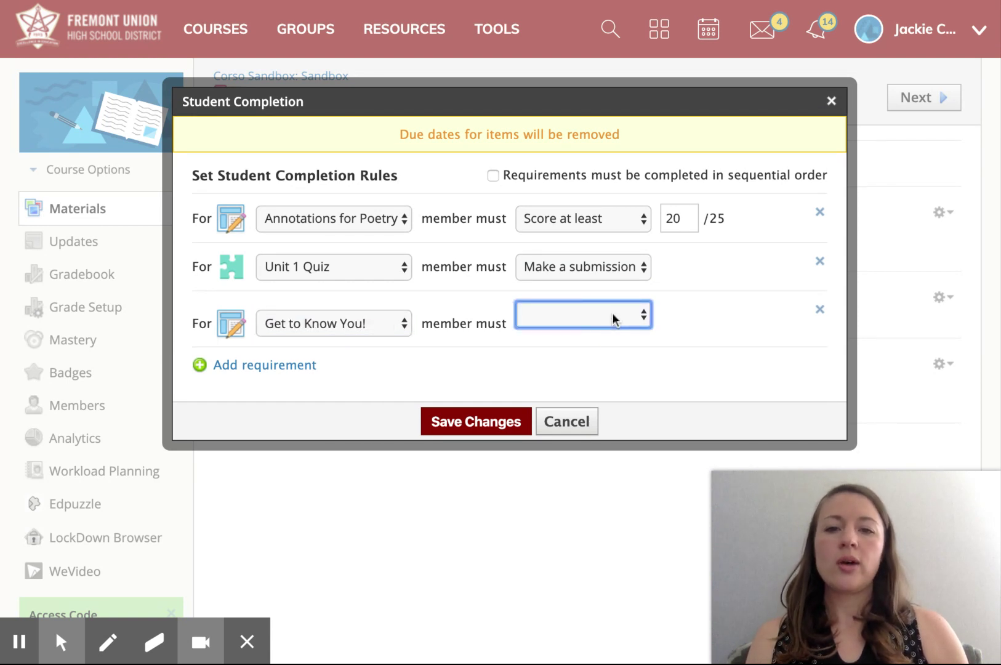
pyautogui.click(616, 333)
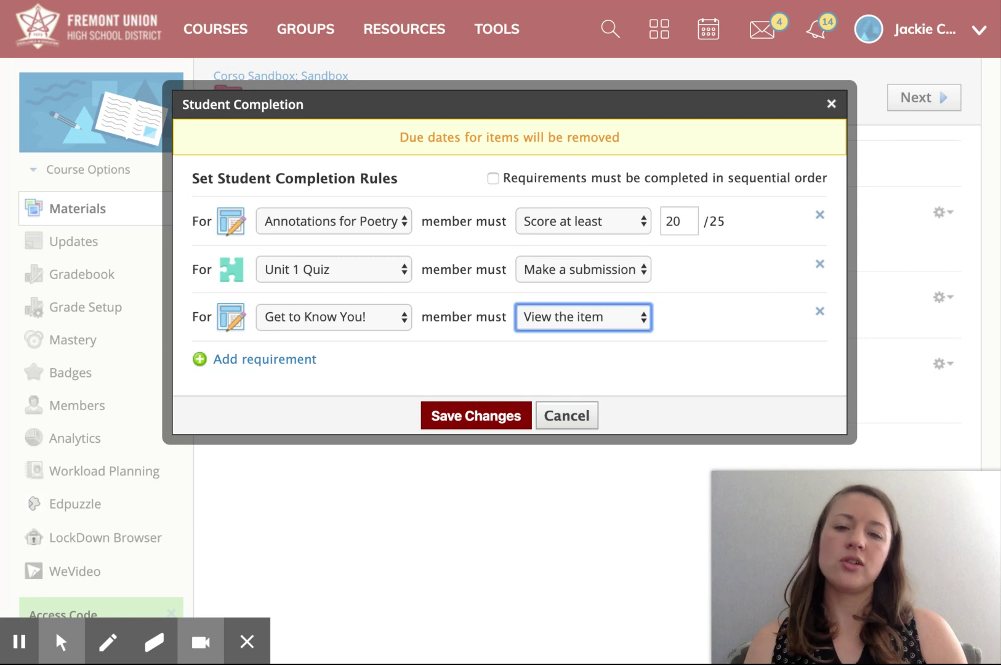
pyautogui.click(476, 415)
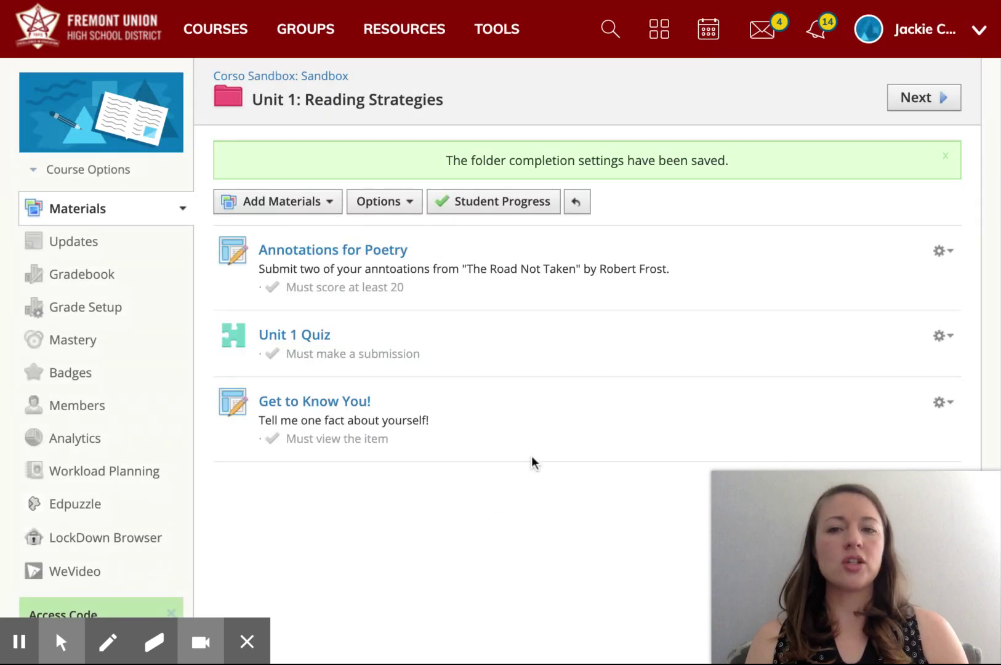